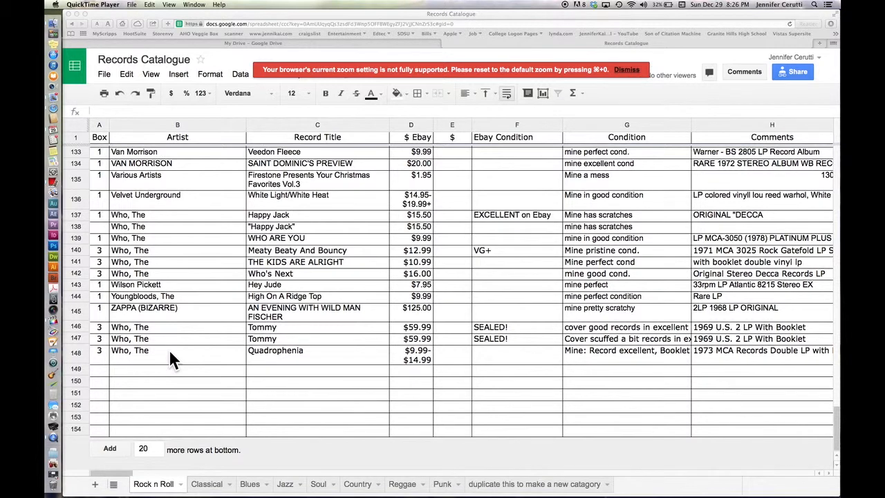
Step: Sort the Rock n Roll sheet by the Artist column in A → Z order
{"action": "left_click", "coordinate": [177, 123]}
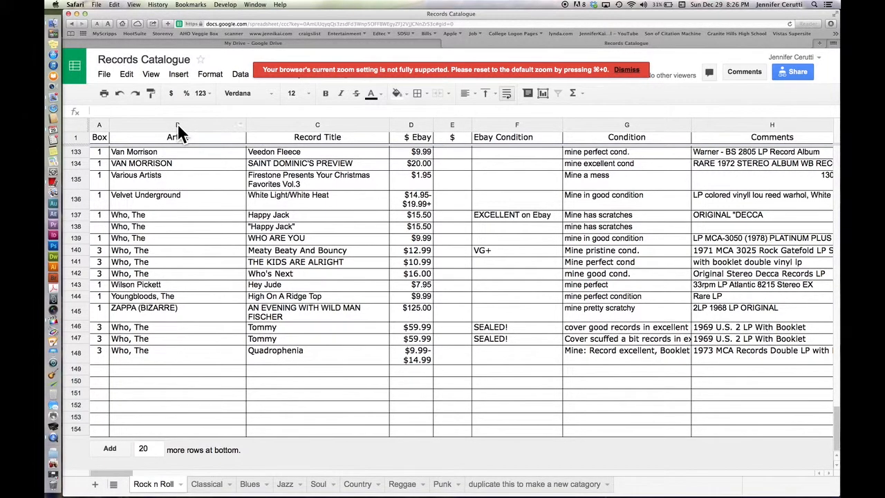
{"action": "left_click", "coordinate": [240, 126]}
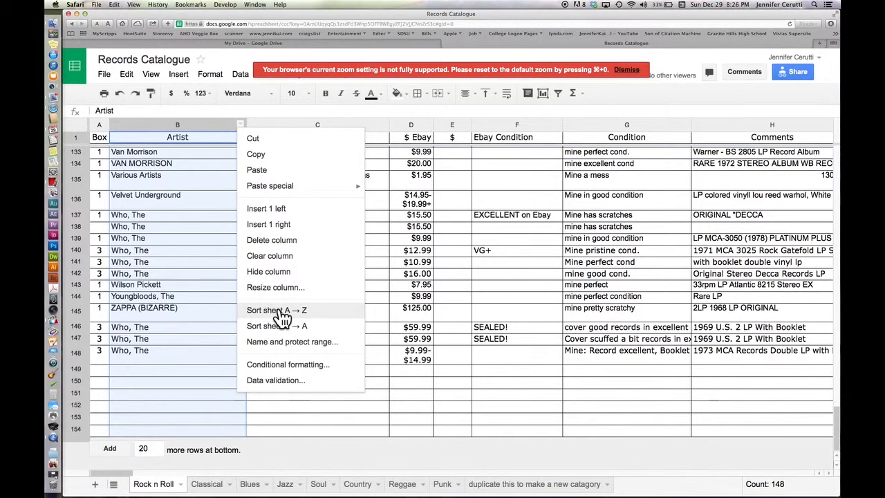
{"action": "left_click", "coordinate": [311, 317]}
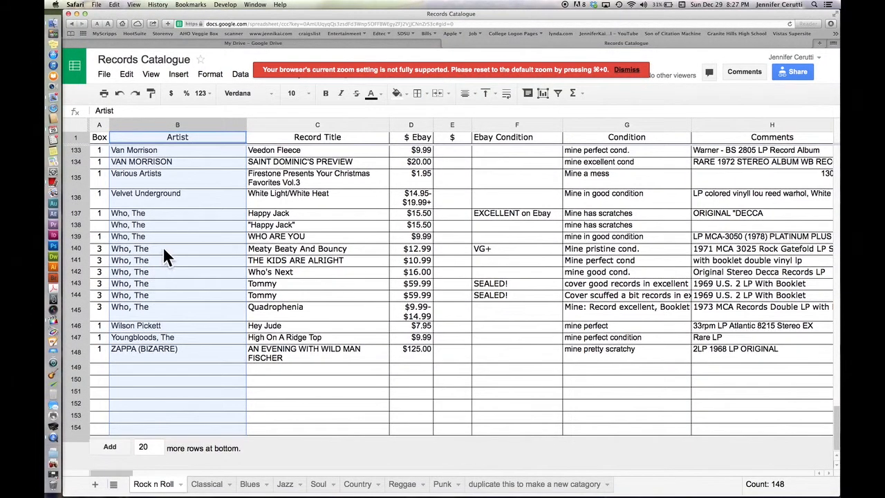
Step: Examine where the box 3 records by The Who sit in the sorted list and look over the entries up to the first record
{"action": "left_click", "coordinate": [165, 247]}
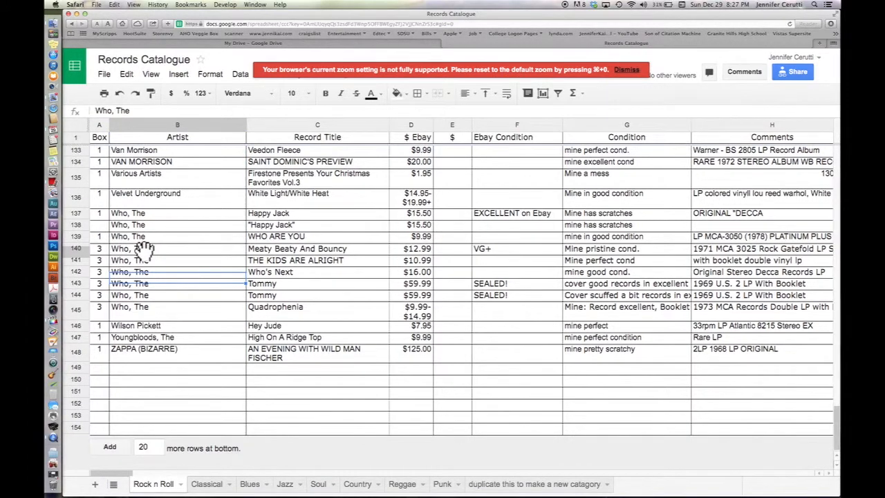
{"action": "left_click", "coordinate": [165, 394]}
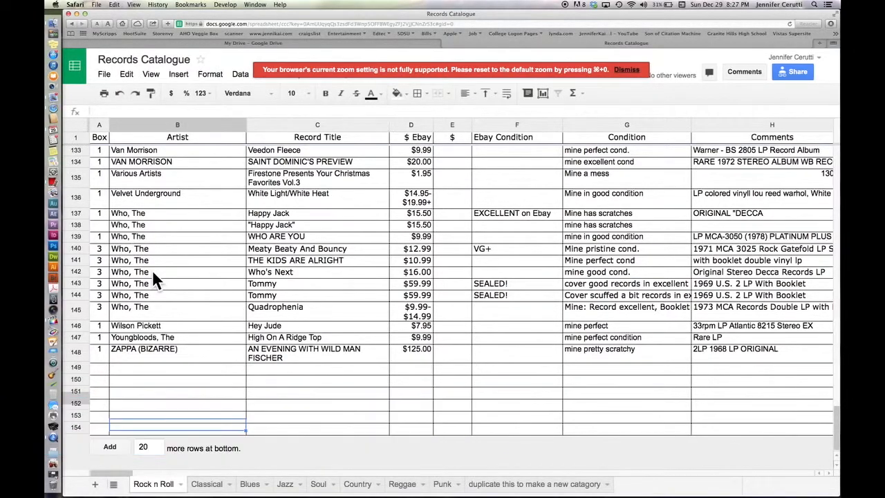
{"action": "key", "text": "super+minus"}
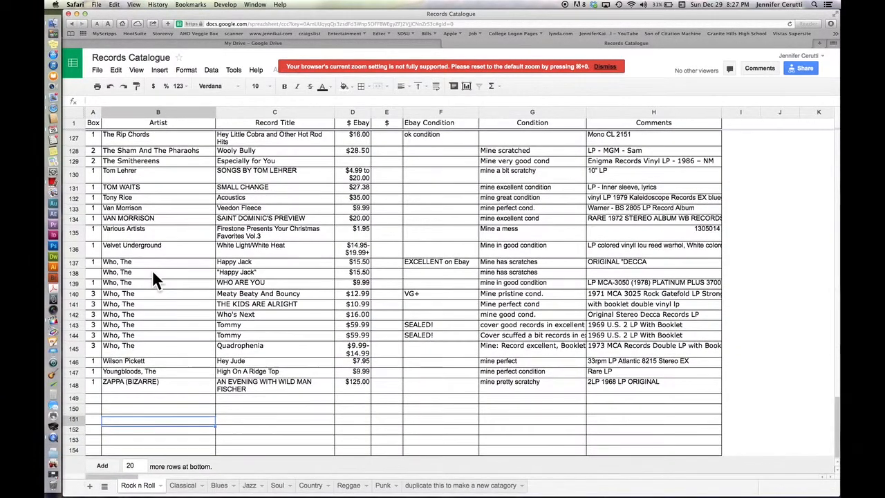
{"action": "left_click", "coordinate": [135, 293]}
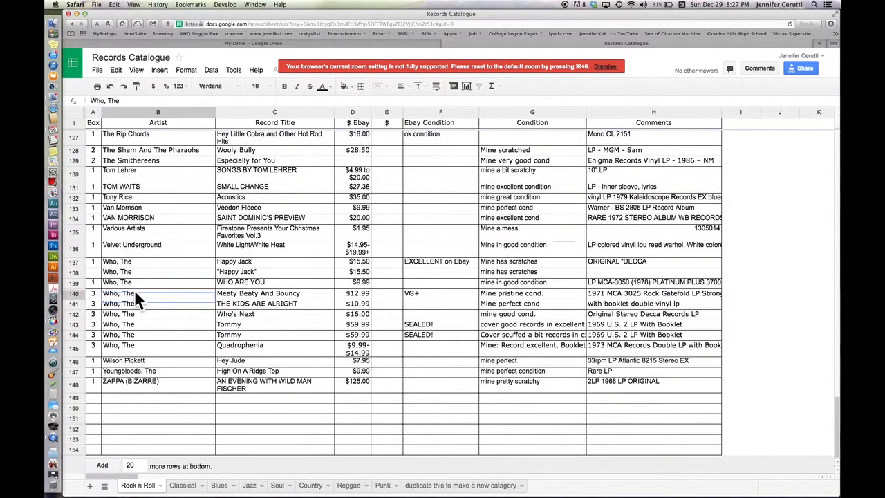
{"action": "left_click", "coordinate": [72, 289]}
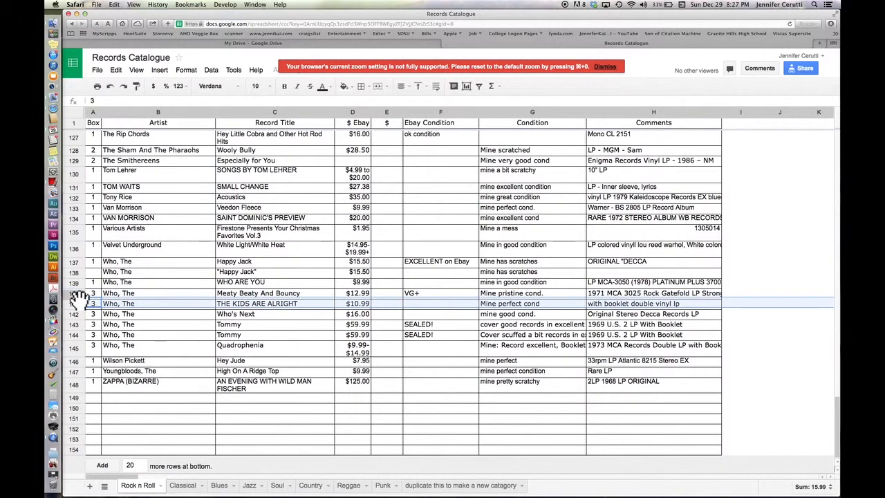
{"action": "scroll", "coordinate": [131, 209], "scroll_direction": "up", "scroll_amount": 3}
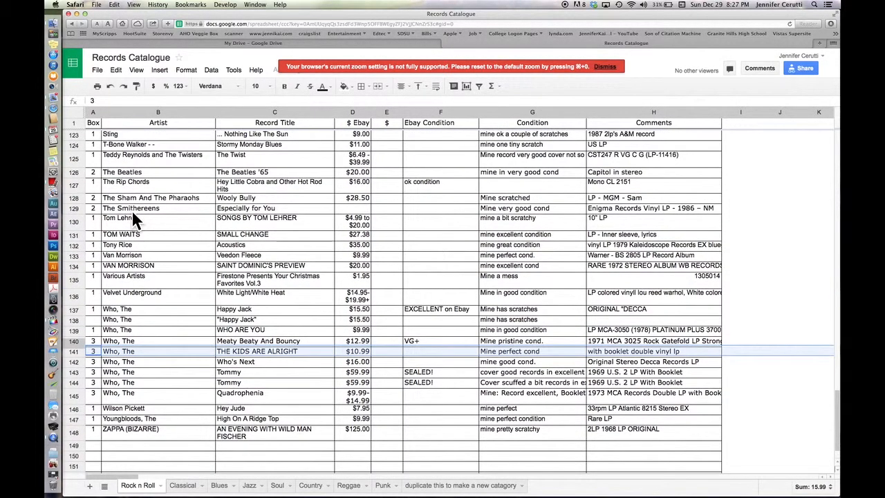
{"action": "scroll", "coordinate": [124, 175], "scroll_direction": "up", "scroll_amount": 20}
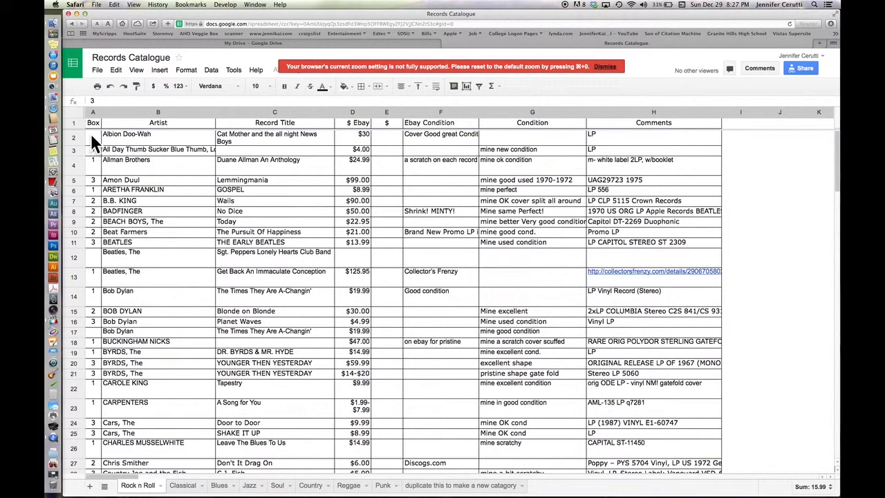
Step: Select all record rows from cell A2 through row 149 and set their font size to 10
{"action": "left_click", "coordinate": [91, 133]}
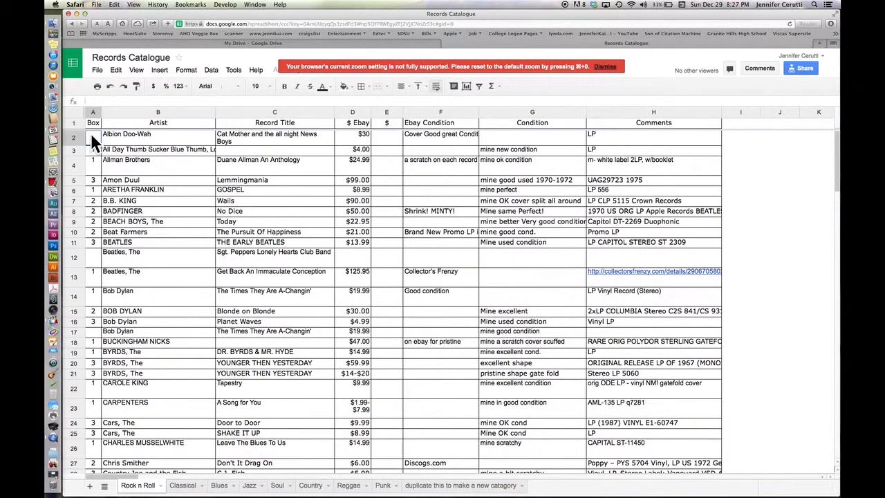
{"action": "scroll", "coordinate": [215, 202], "scroll_direction": "down", "scroll_amount": 12}
{"action": "scroll", "coordinate": [216, 199], "scroll_direction": "down", "scroll_amount": 20}
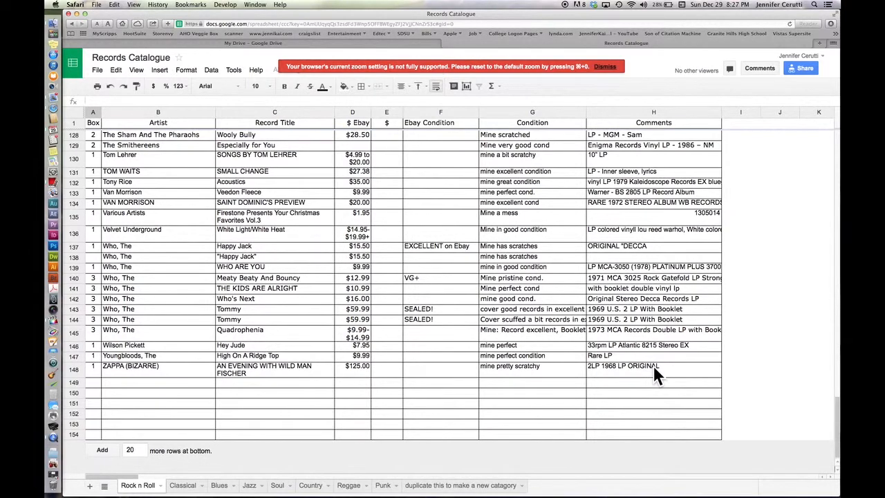
{"action": "key", "text": "super+a"}
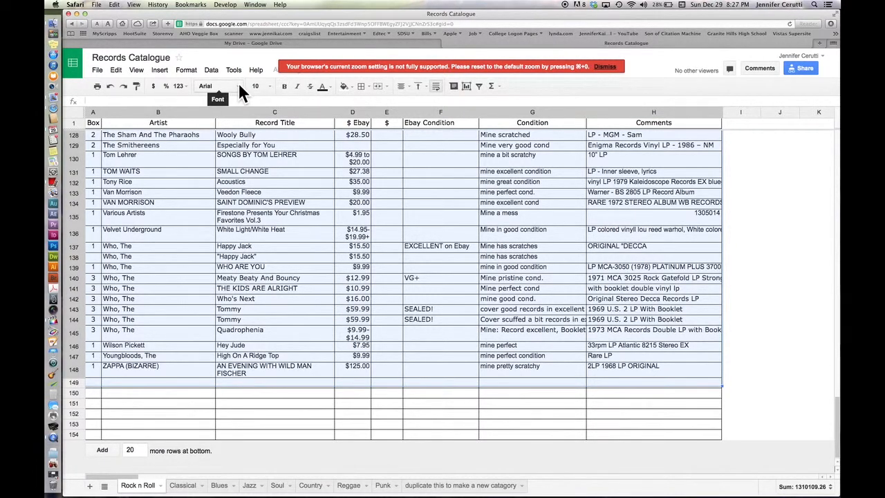
{"action": "left_click", "coordinate": [269, 85]}
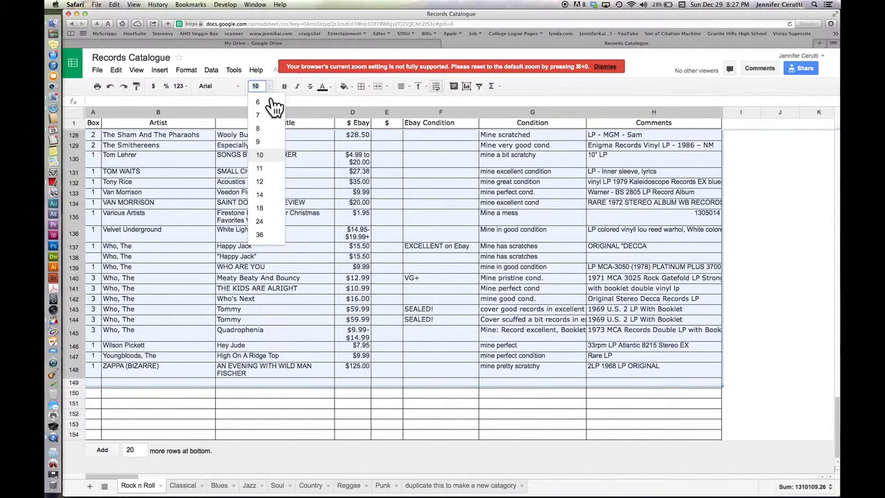
{"action": "left_click", "coordinate": [260, 154]}
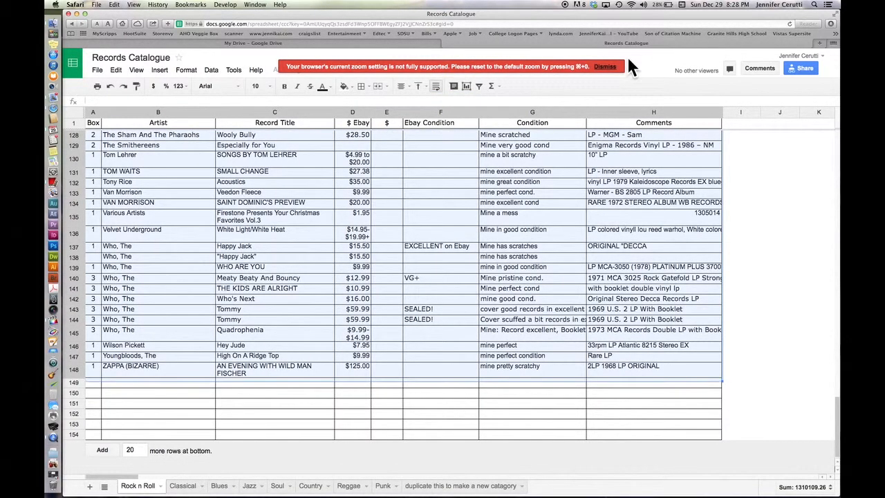
Step: Dismiss the browser zoom warning and set the font of the selected records to Arial
{"action": "left_click", "coordinate": [604, 67]}
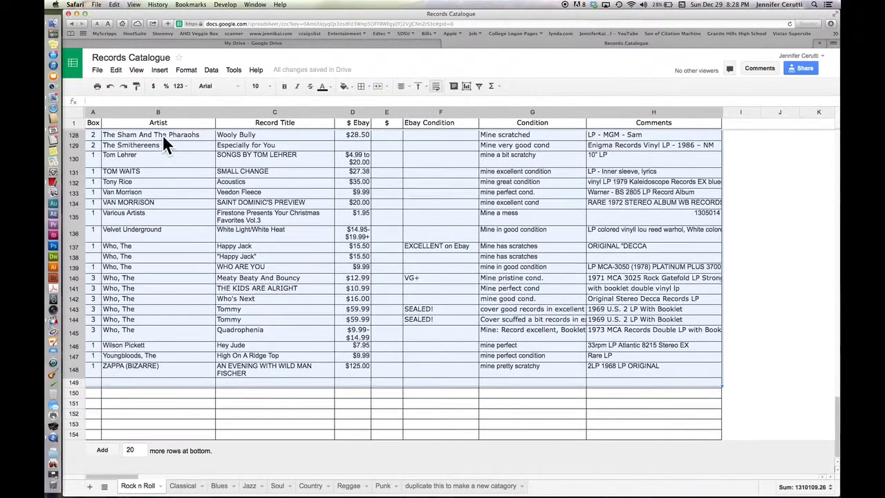
{"action": "scroll", "coordinate": [160, 147], "scroll_direction": "up", "scroll_amount": 3}
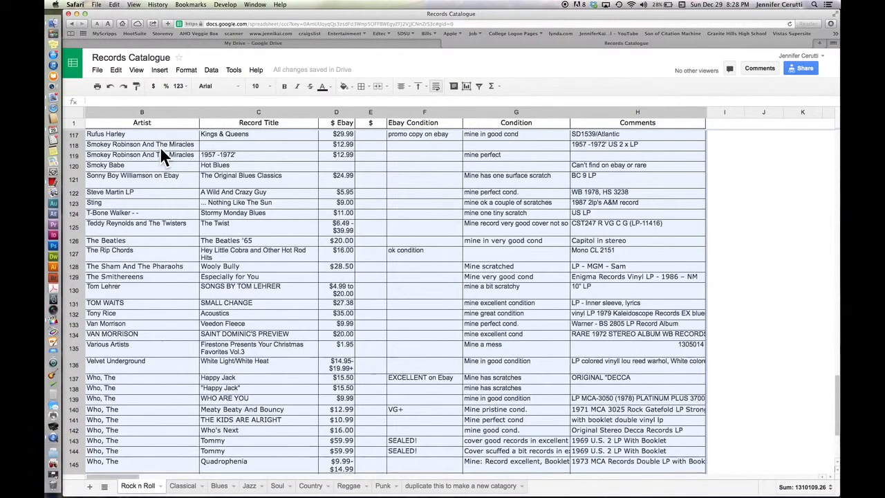
{"action": "scroll", "coordinate": [160, 146], "scroll_direction": "down", "scroll_amount": 3}
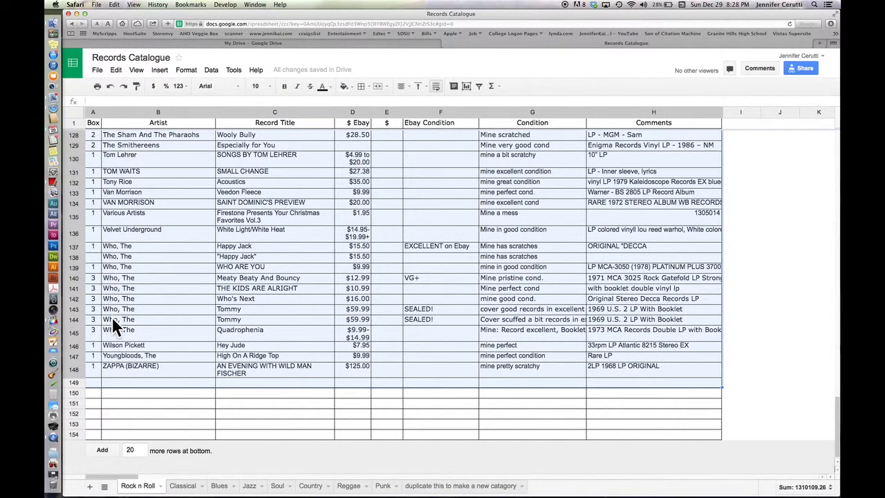
{"action": "left_click", "coordinate": [237, 87]}
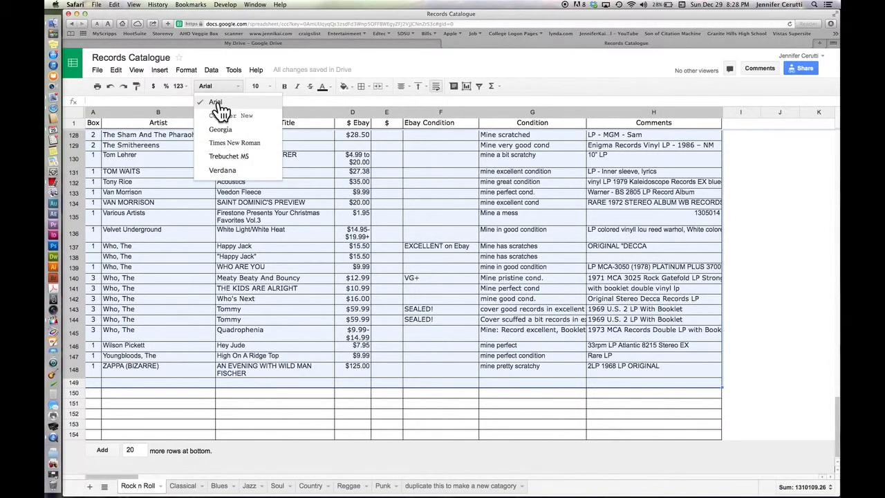
{"action": "left_click", "coordinate": [216, 103]}
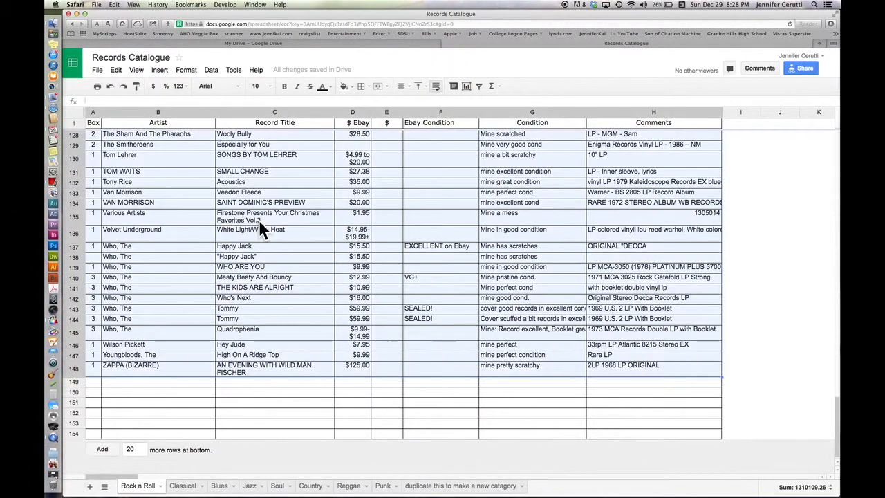
{"action": "left_click", "coordinate": [606, 397]}
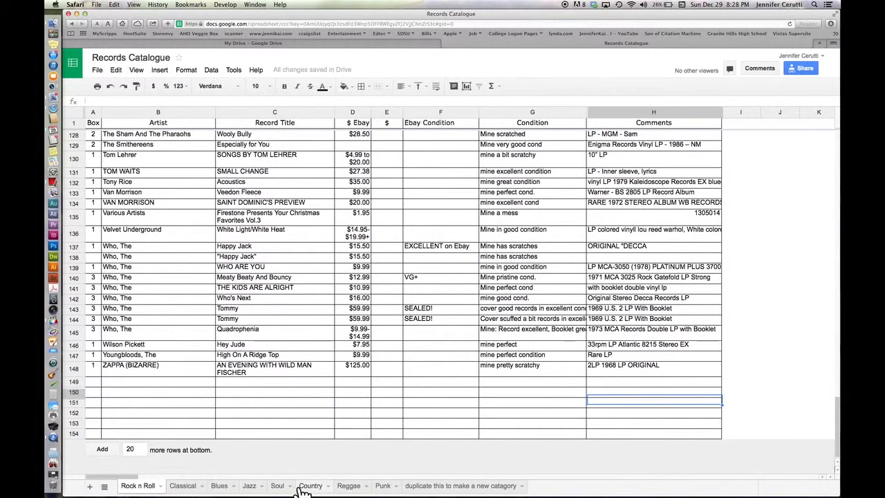
Step: View the Classical and Soul genre sheets and the sheet options of the template sheet "duplicate this to make a new catagory"
{"action": "left_click", "coordinate": [184, 488]}
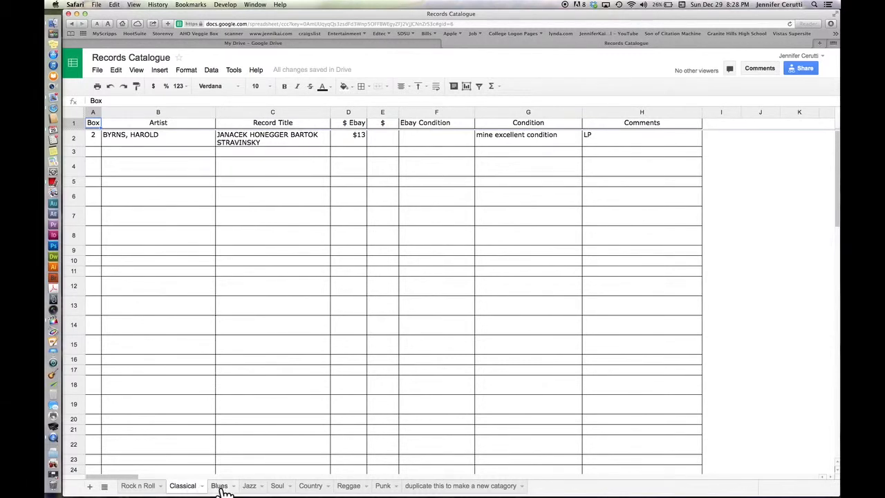
{"action": "left_click", "coordinate": [278, 486]}
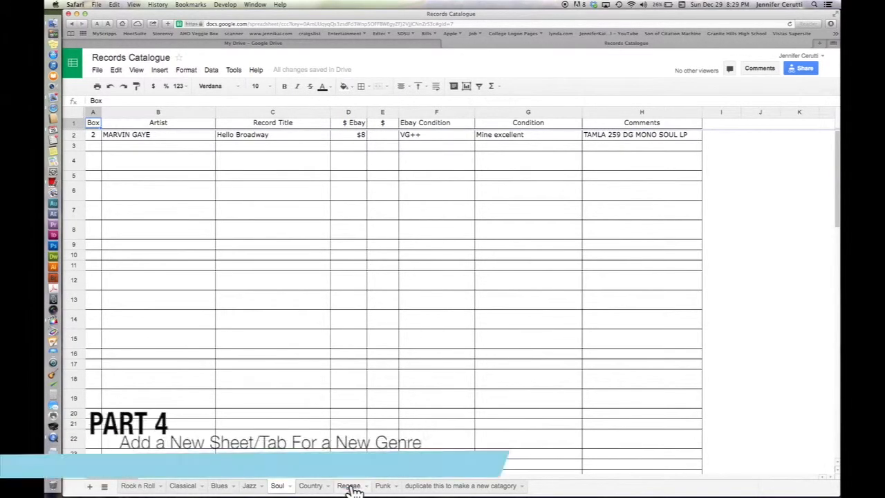
{"action": "left_click", "coordinate": [454, 487]}
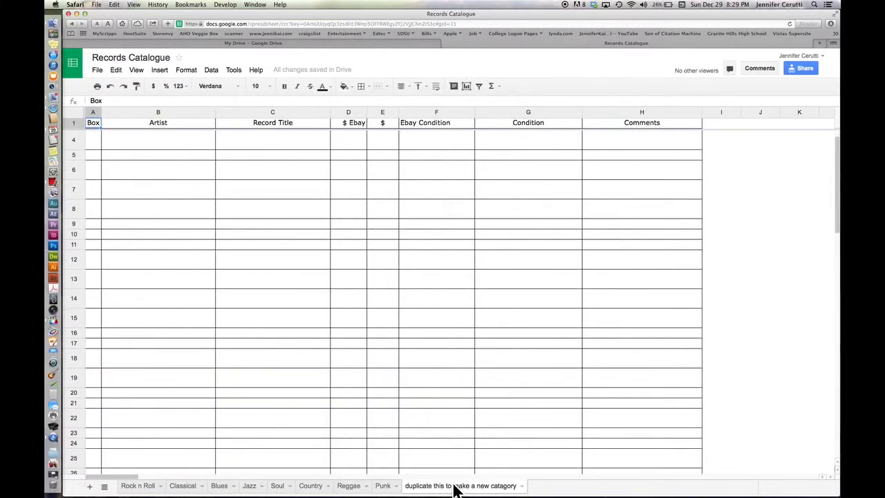
{"action": "left_click", "coordinate": [522, 487]}
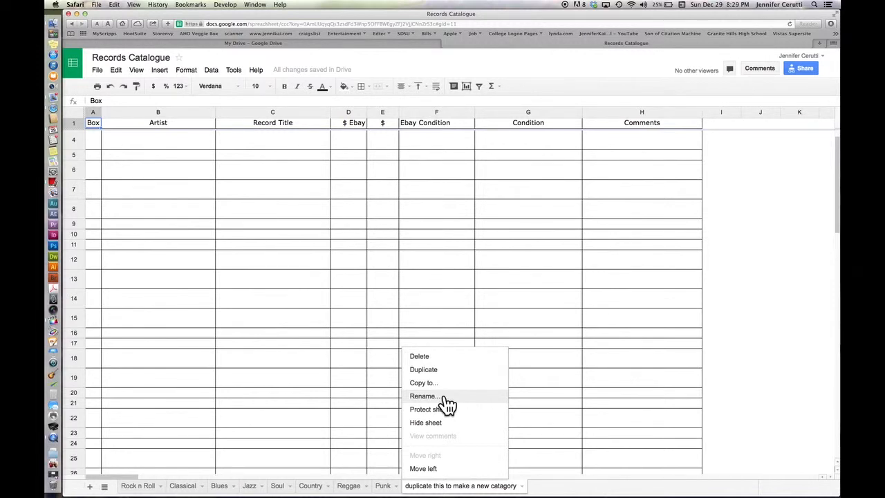
{"action": "left_click", "coordinate": [527, 488]}
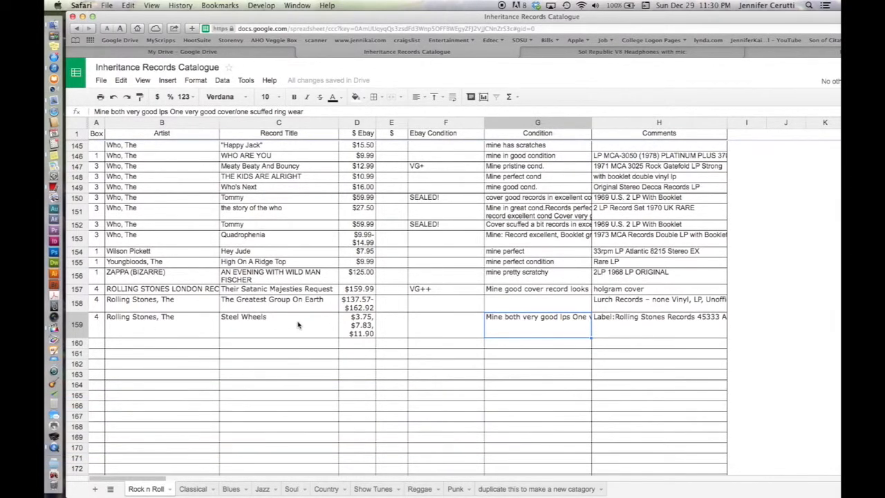
Step: Check the condition text of the Steel Wheels record in row 159 and copy the entire row into row 160
{"action": "double_click", "coordinate": [535, 318]}
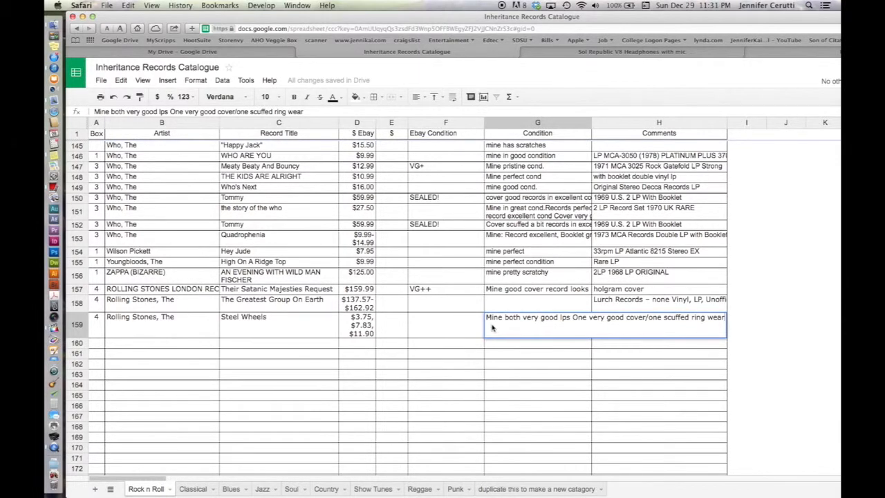
{"action": "left_click", "coordinate": [447, 334]}
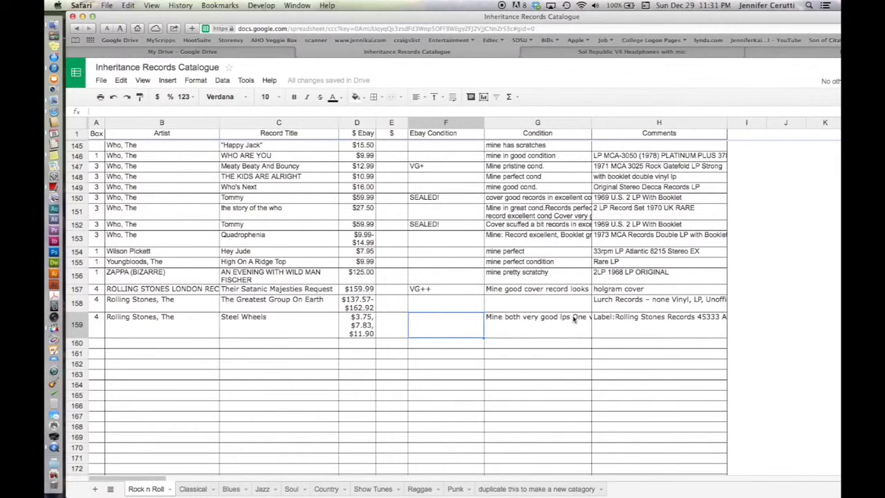
{"action": "left_click", "coordinate": [76, 325]}
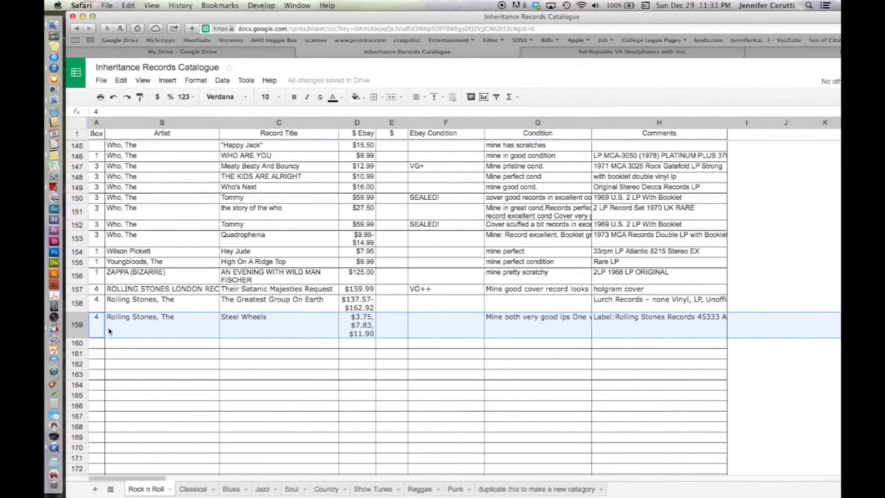
{"action": "key", "text": "super+c"}
{"action": "left_click", "coordinate": [78, 343]}
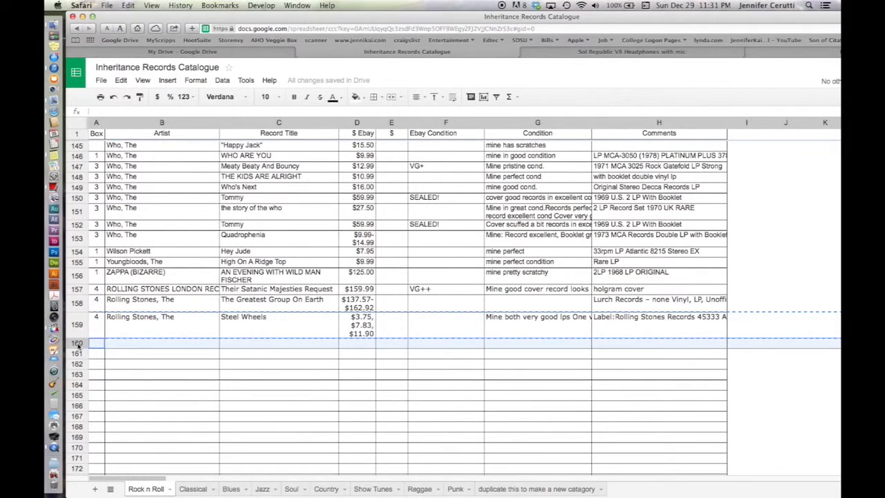
{"action": "key", "text": "super+v"}
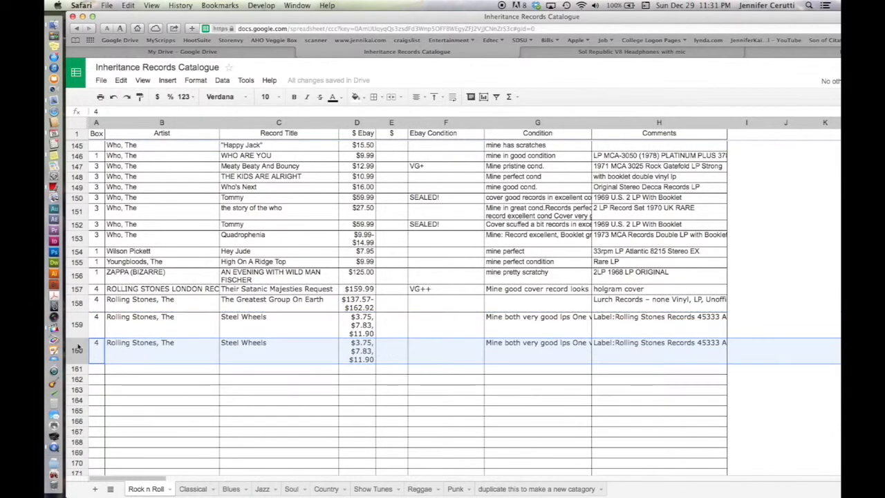
Step: Delete the words "Mine both" from the start of the Condition text of the Steel Wheels record in row 159
{"action": "double_click", "coordinate": [518, 343]}
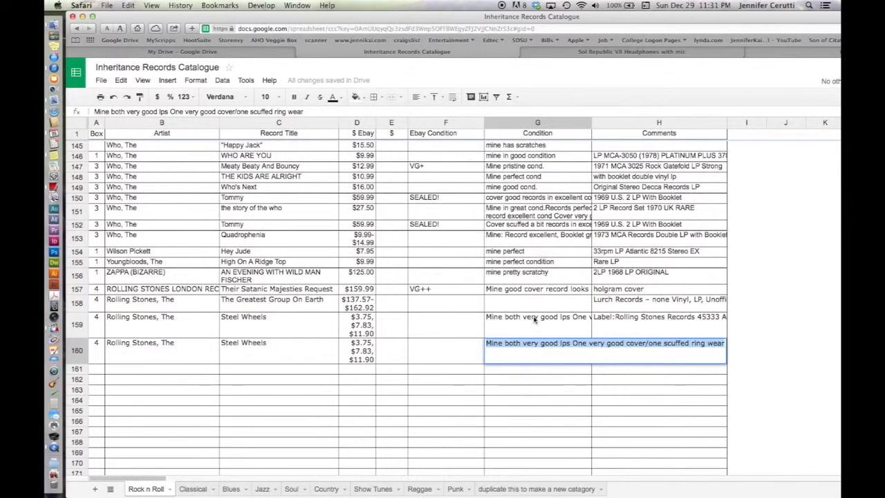
{"action": "left_click", "coordinate": [535, 321]}
{"action": "double_click", "coordinate": [520, 320]}
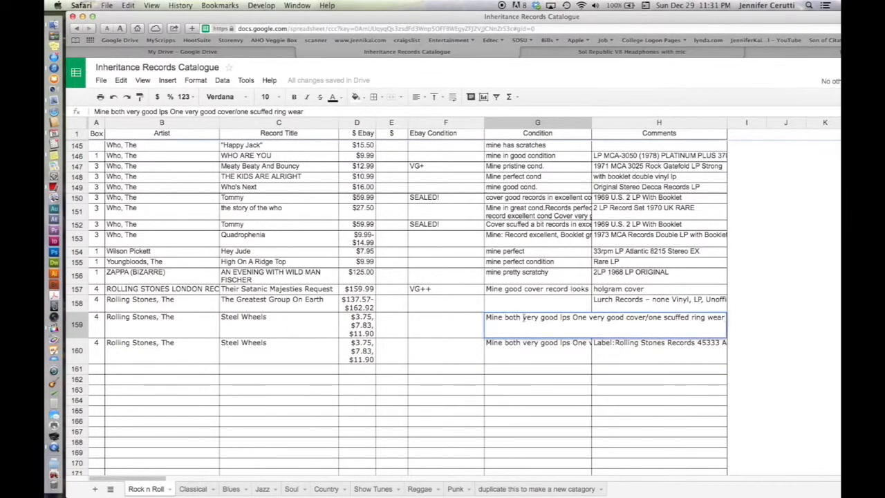
{"action": "left_click_drag", "start_coordinate": [524, 318], "coordinate": [484, 318]}
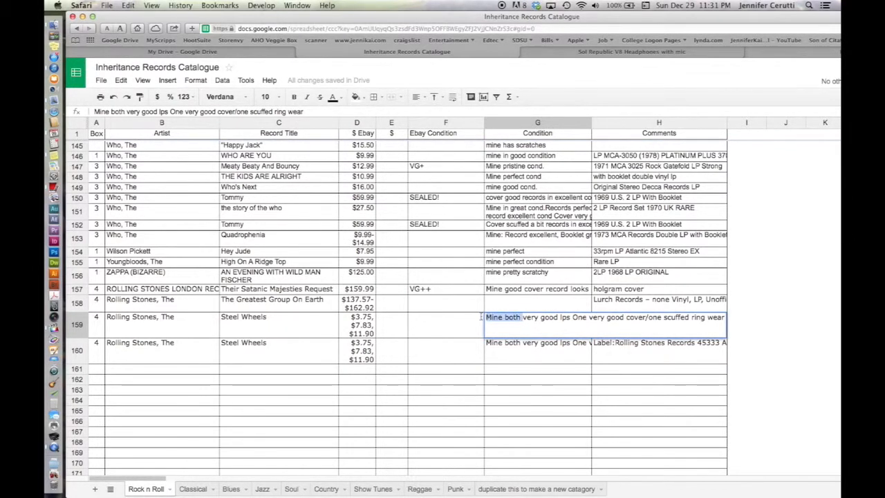
{"action": "key", "text": "BackSpace"}
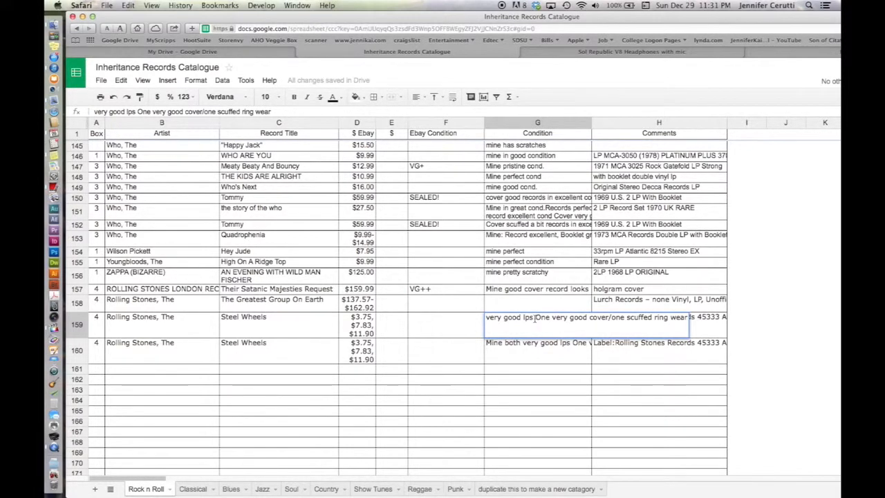
Step: Remove "One very good cover/" from row 159's Condition text and begin replacing the following word "one" with "co"
{"action": "left_click_drag", "start_coordinate": [534, 318], "coordinate": [586, 319]}
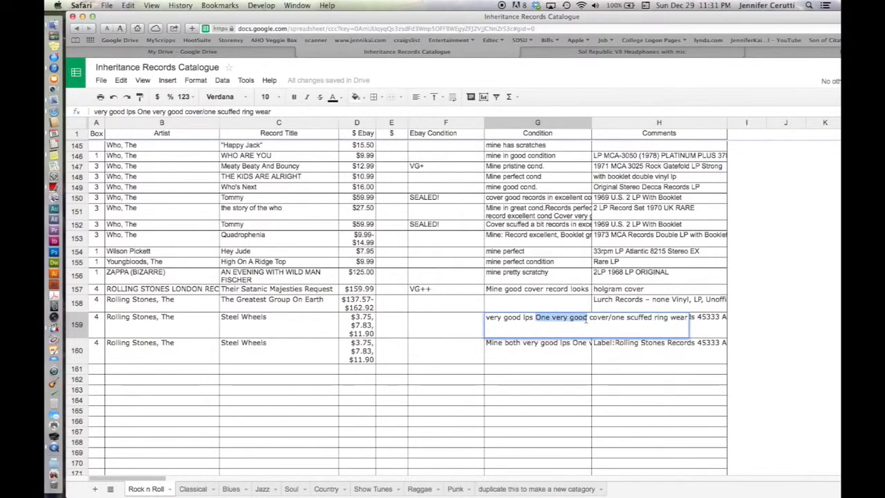
{"action": "left_click", "coordinate": [612, 318]}
{"action": "left_click_drag", "start_coordinate": [612, 318], "coordinate": [537, 320]}
{"action": "key", "text": "BackSpace"}
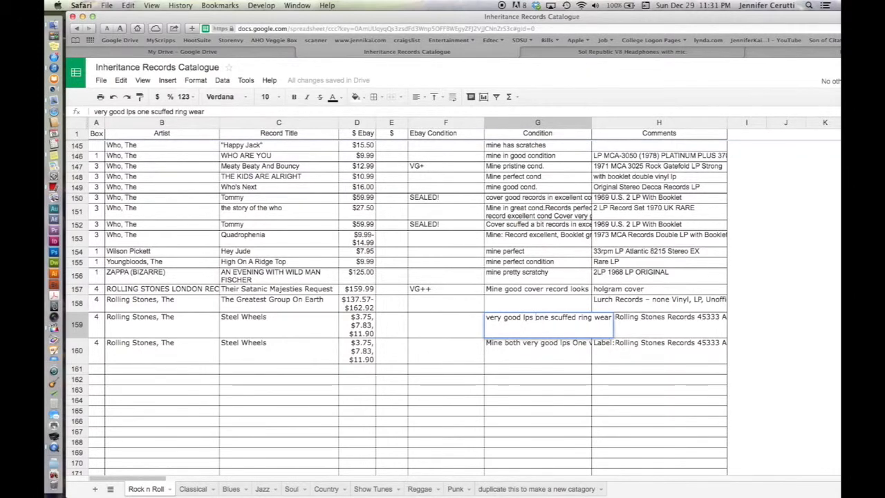
{"action": "double_click", "coordinate": [544, 317]}
{"action": "type", "text": "co"}
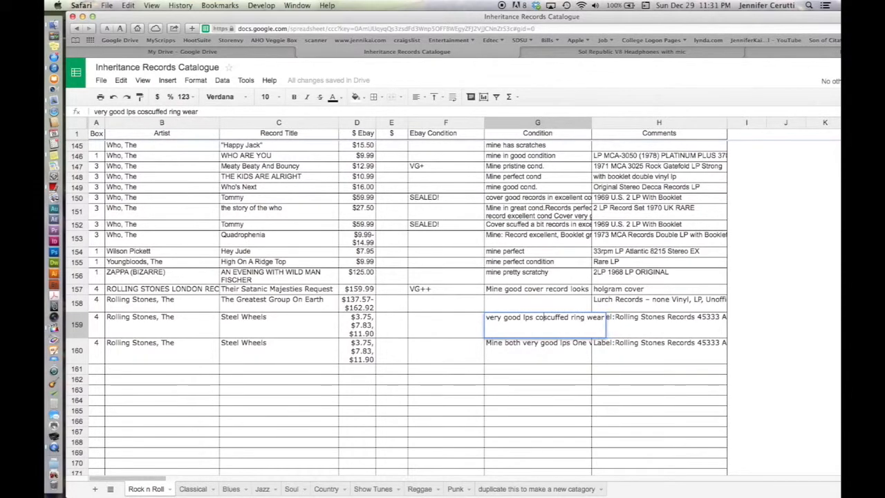